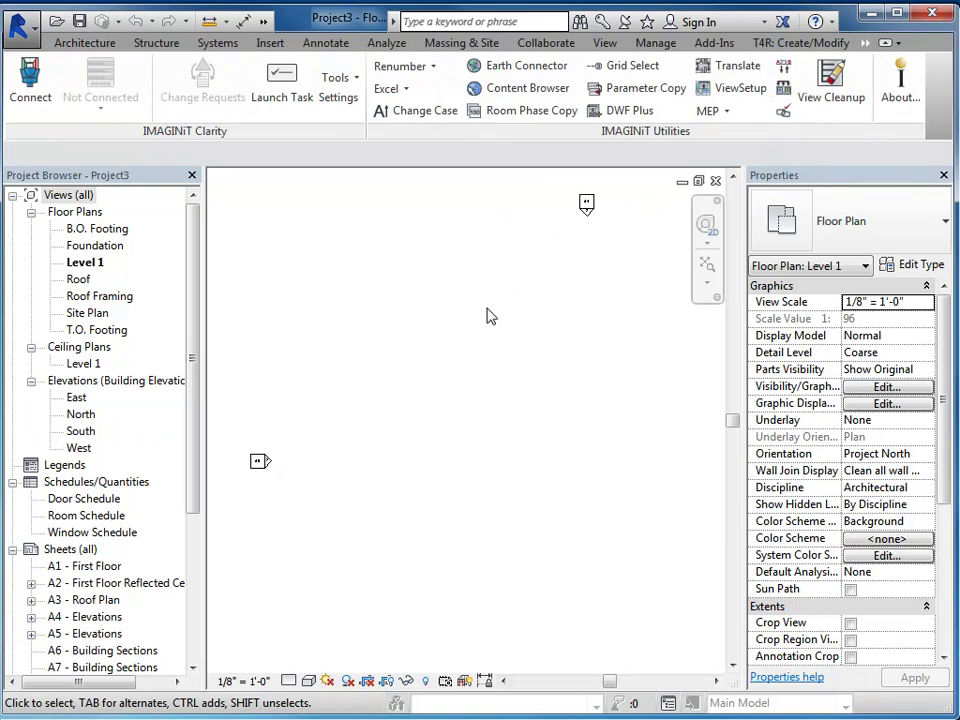
# - Launch the IMAGINiT Project Data Export and review the Sheets template's Sheet Number, Sheet Name and ElementId fields
pyautogui.click(408, 92)
pyautogui.click(392, 117)
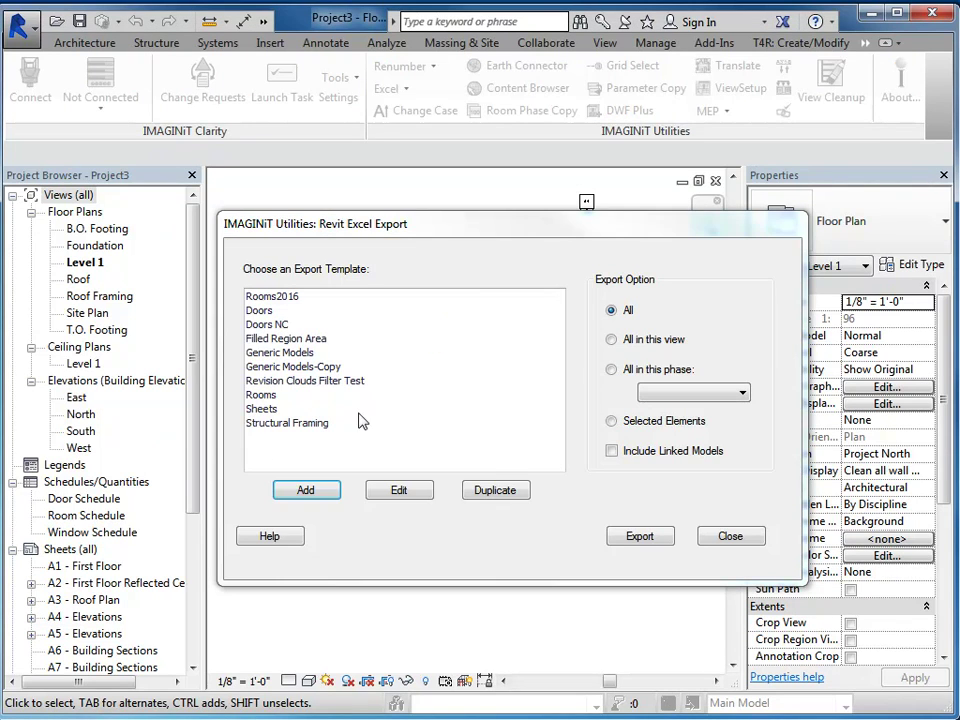
pyautogui.click(260, 410)
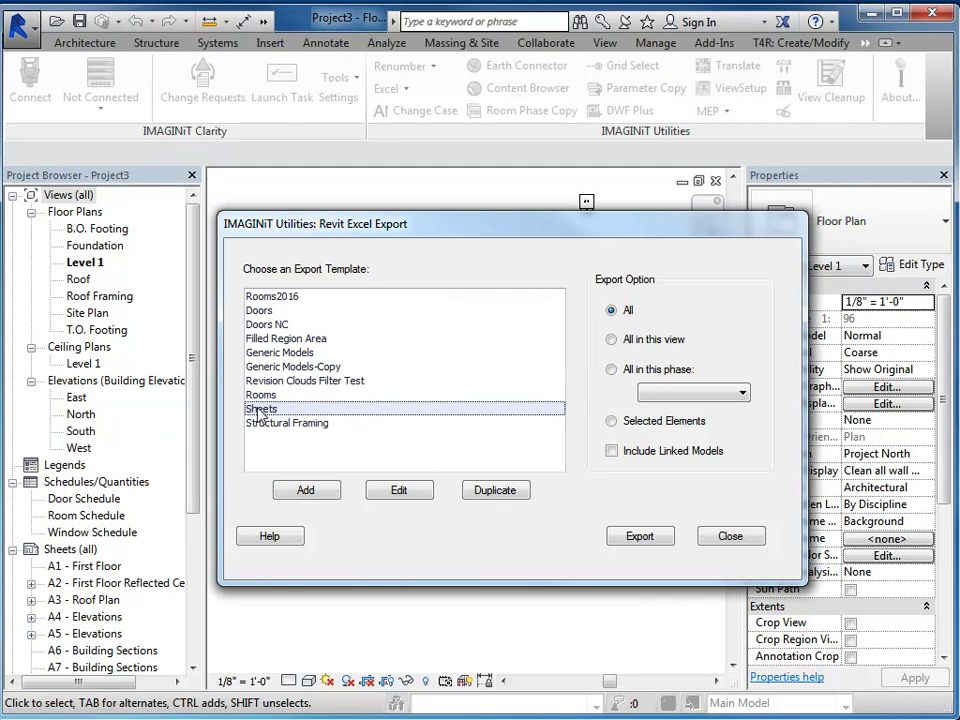
pyautogui.click(400, 490)
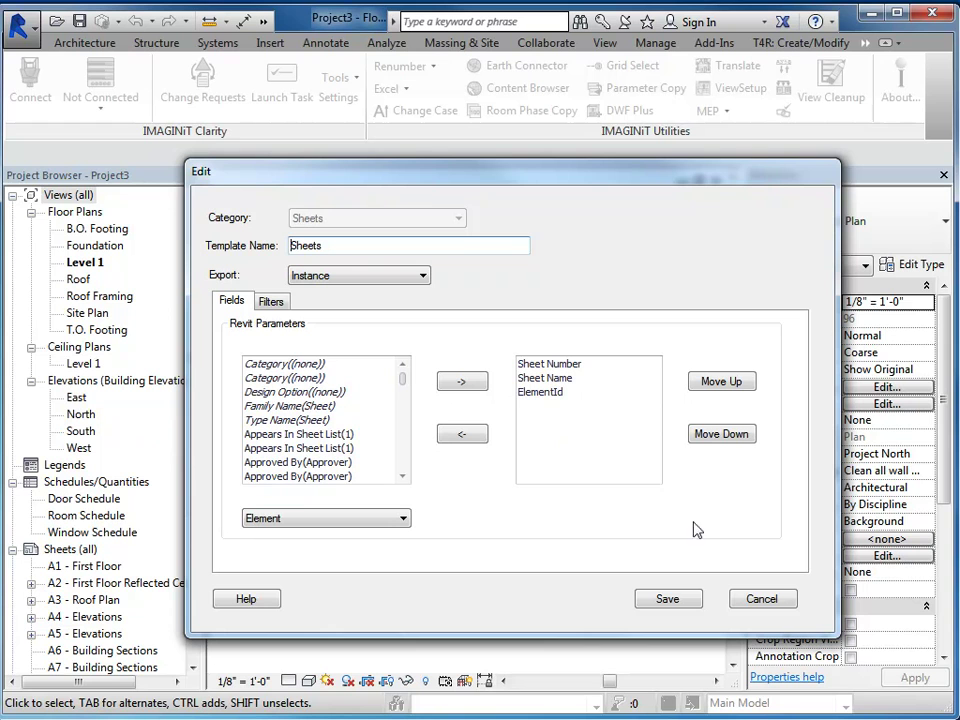
# - Export the 16 sheets with the Sheets template, replacing the existing Sheets.xlsx file
pyautogui.click(670, 598)
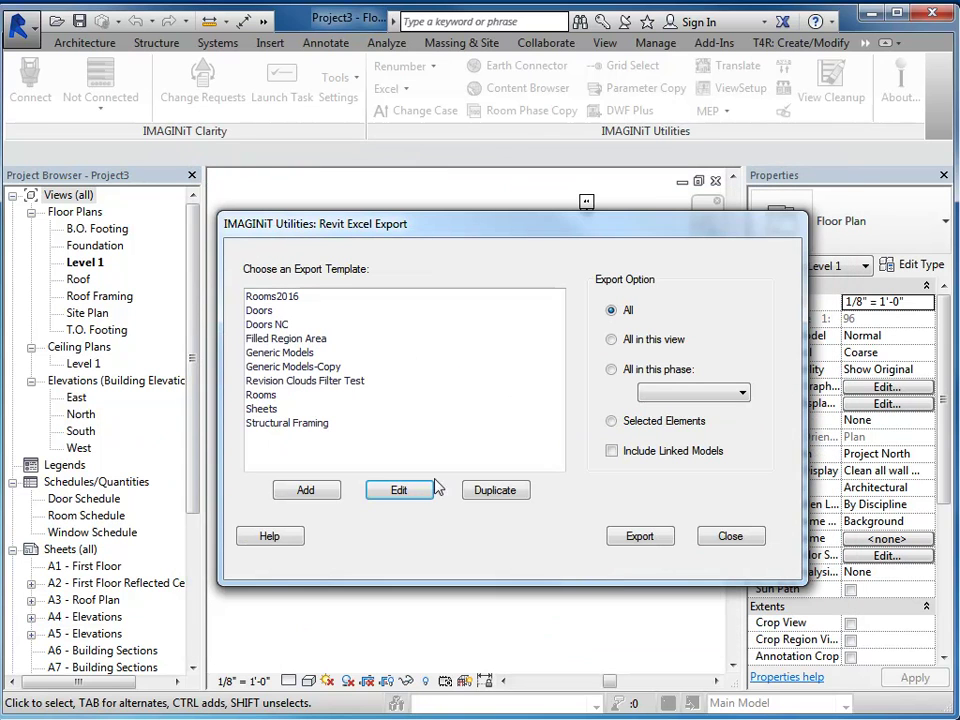
pyautogui.click(262, 408)
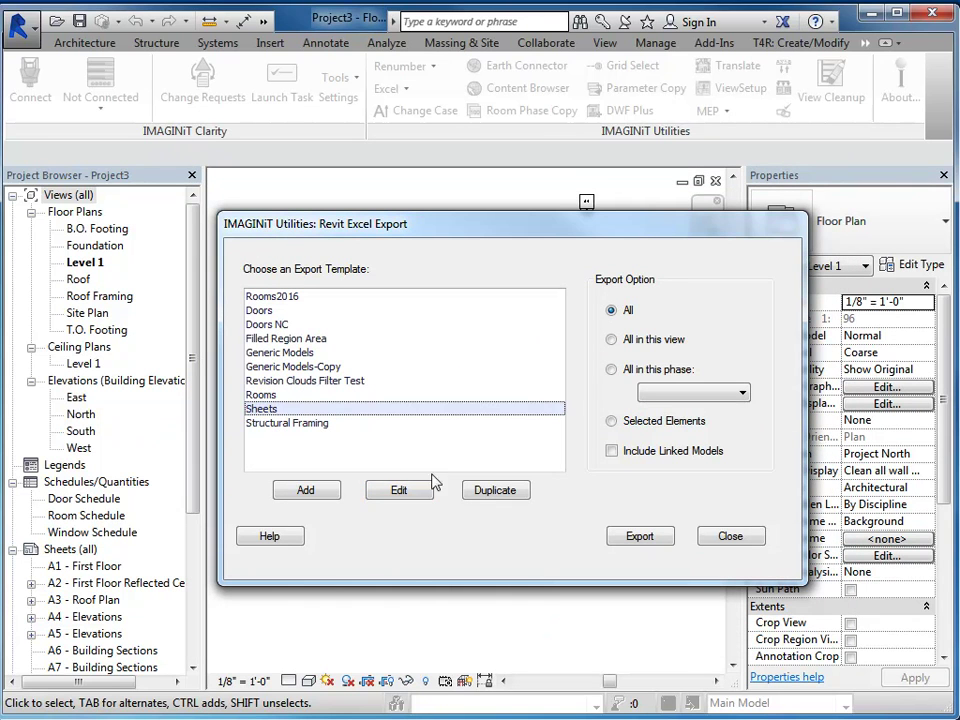
pyautogui.click(640, 537)
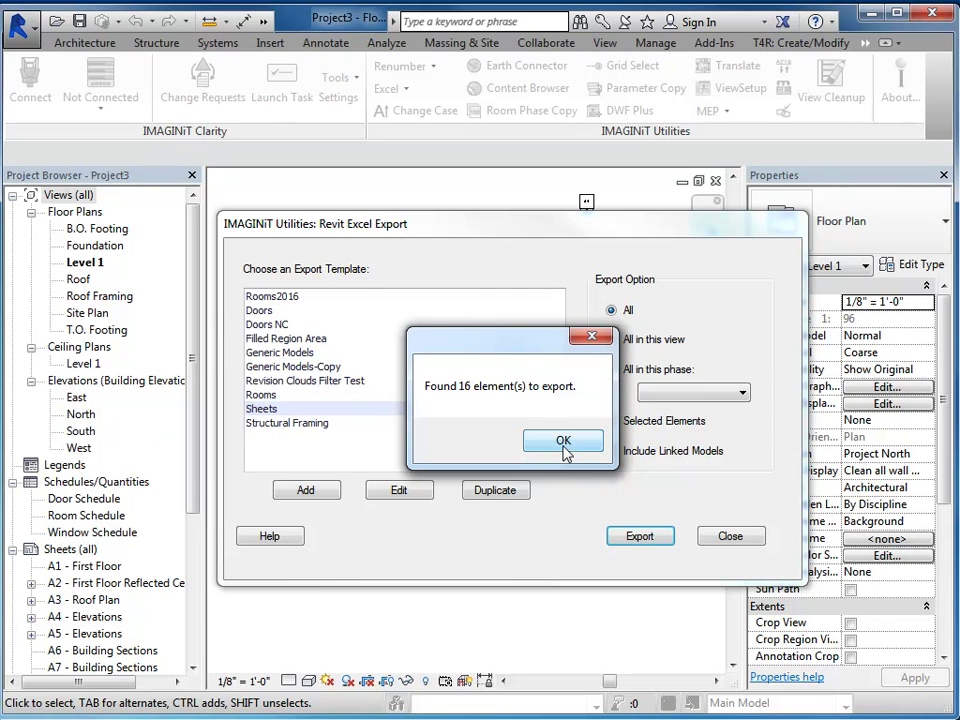
pyautogui.click(564, 447)
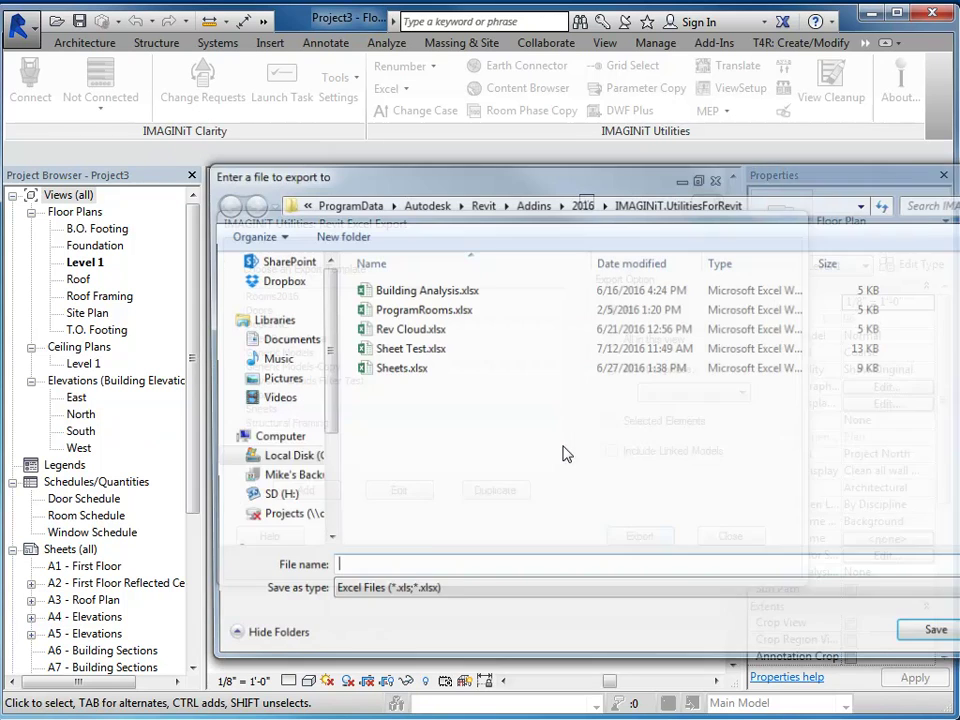
pyautogui.click(398, 369)
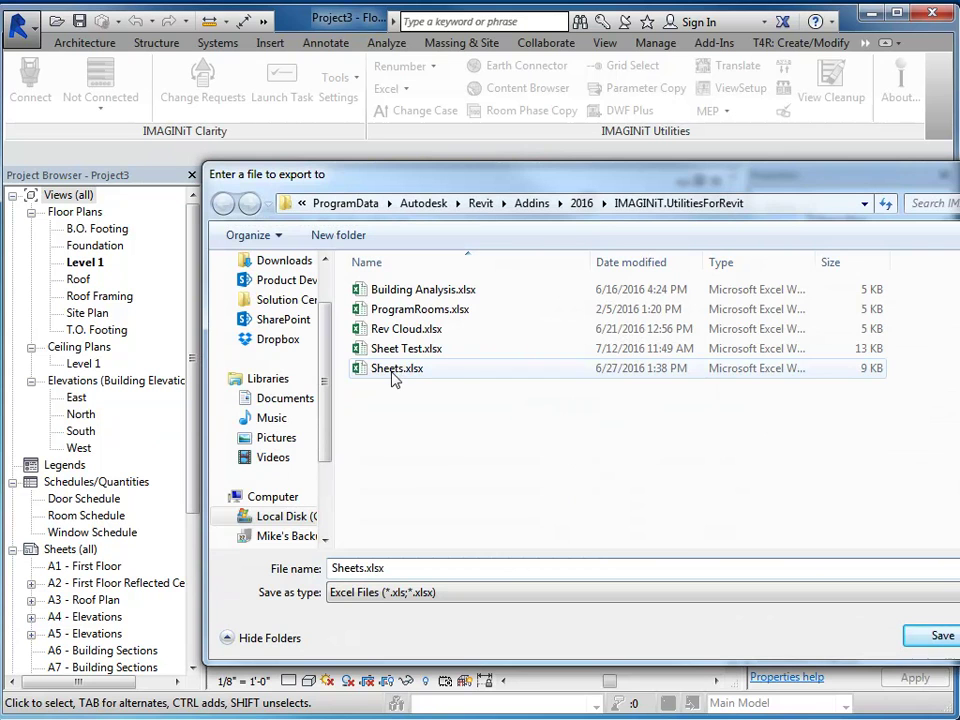
pyautogui.click(940, 643)
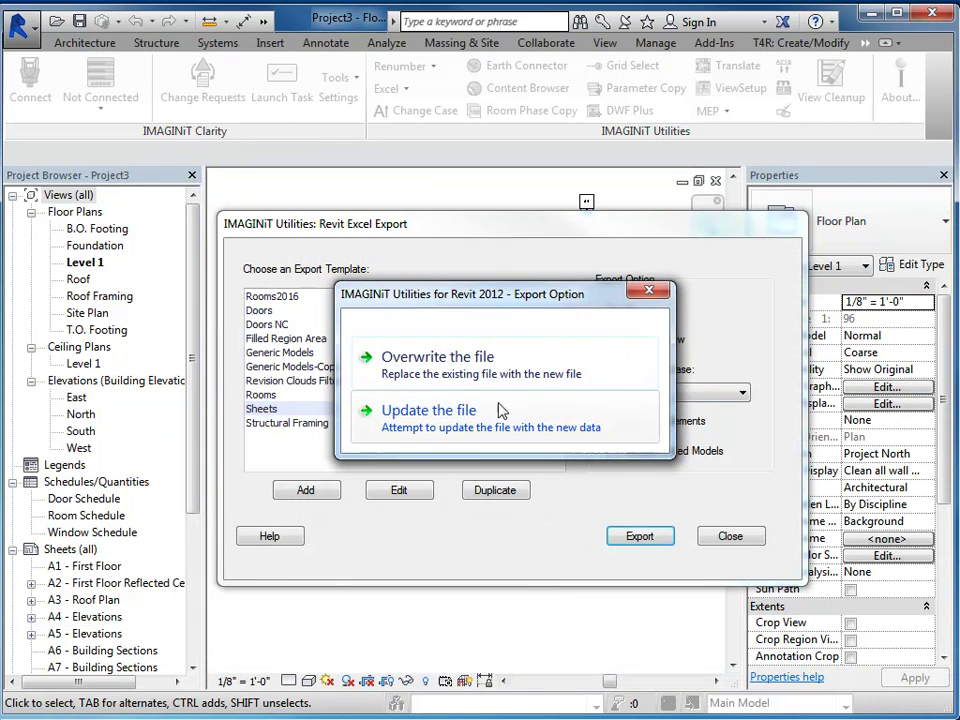
pyautogui.click(435, 360)
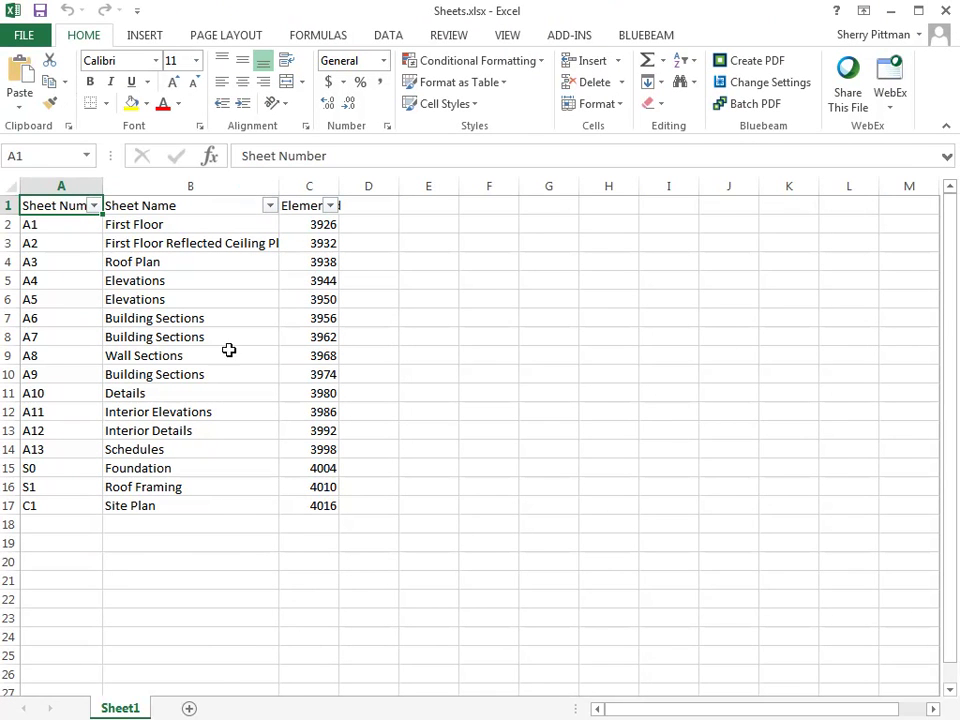
# - Select cell A18, the first empty row below the exported sheet list
pyautogui.click(72, 526)
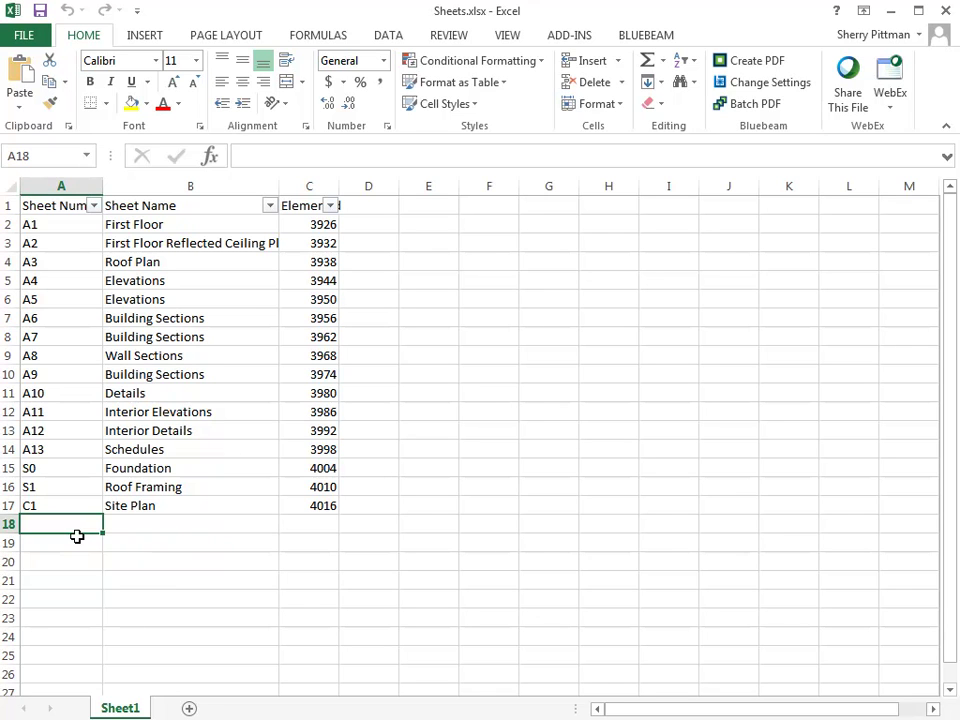
# - Fill row 18 with sheet number Z1, name 'Name' and ElementId 'Create'
pyautogui.write('Z')
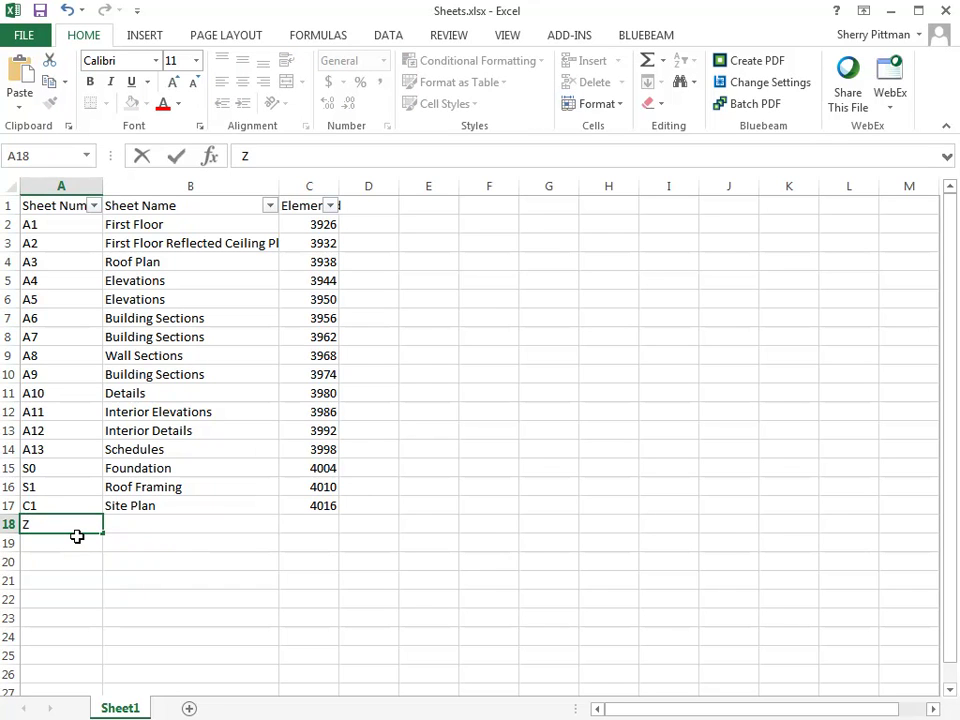
pyautogui.write('1')
pyautogui.press('Tab')
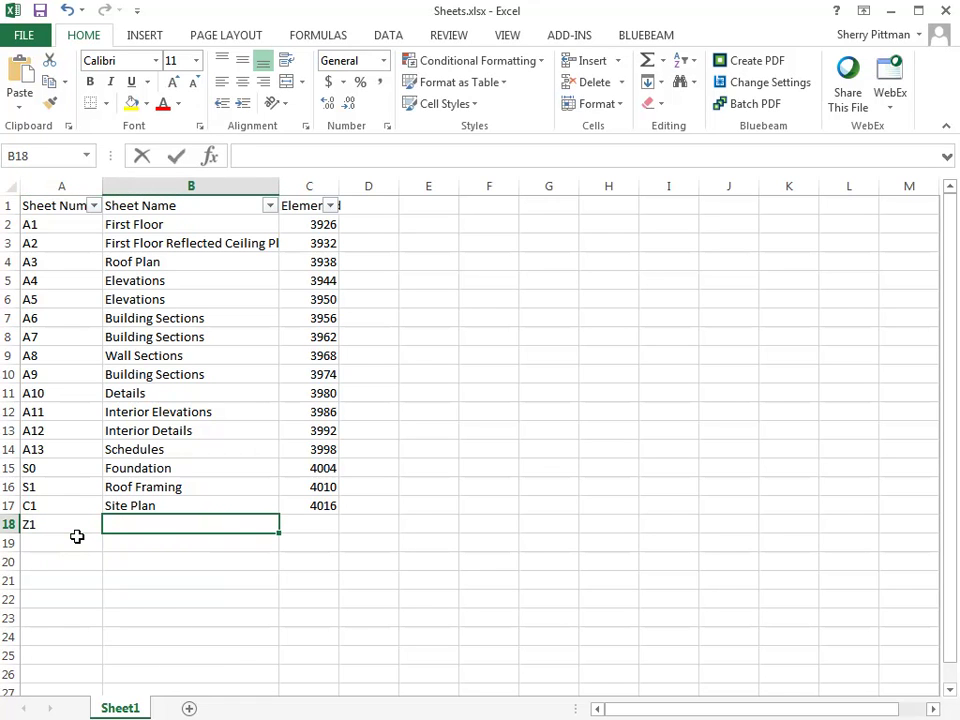
pyautogui.write('n')
pyautogui.press('BackSpace')
pyautogui.write('Name')
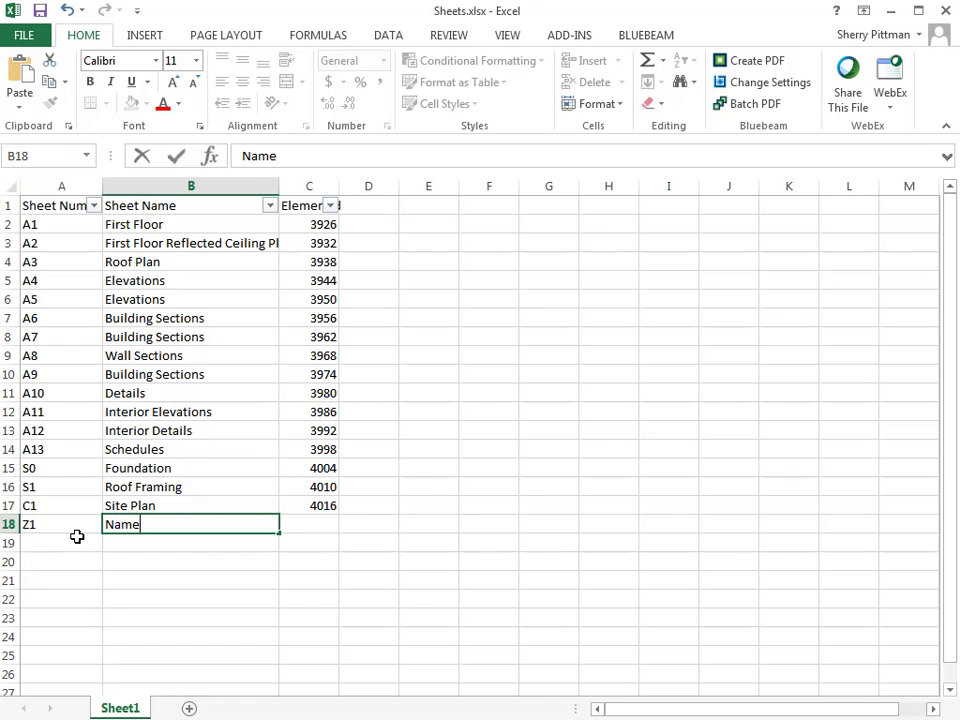
pyautogui.press('Tab')
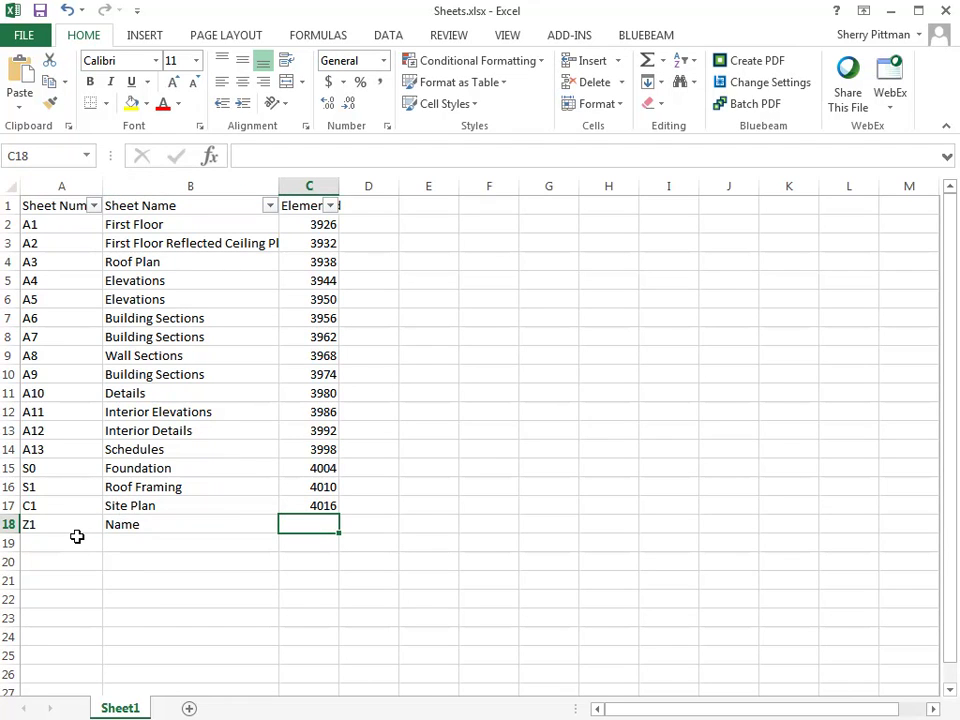
pyautogui.write('Create')
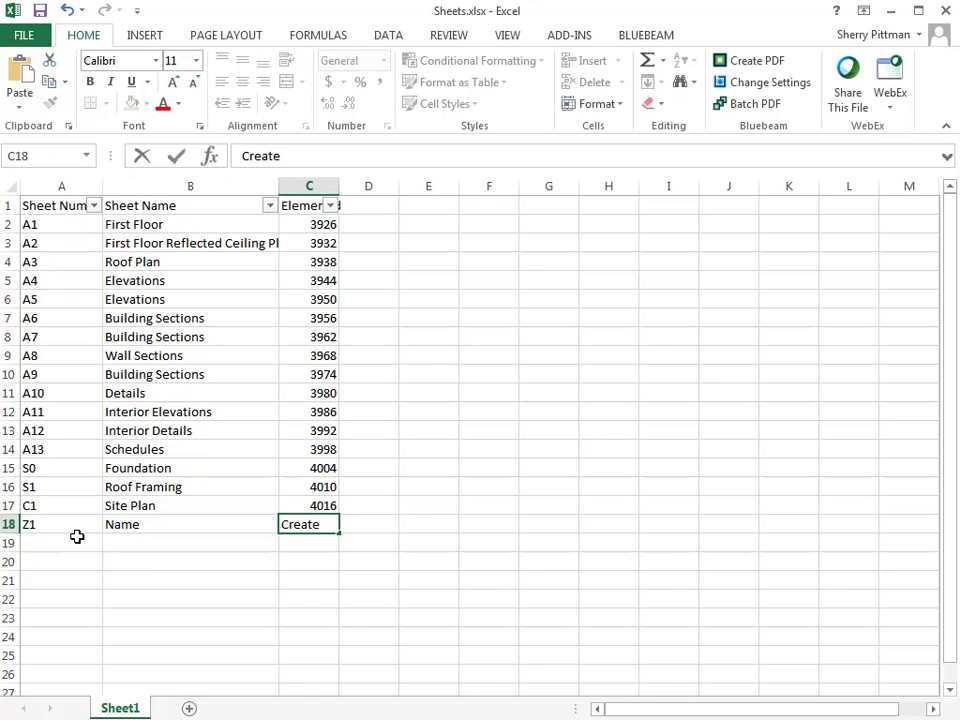
pyautogui.click(62, 541)
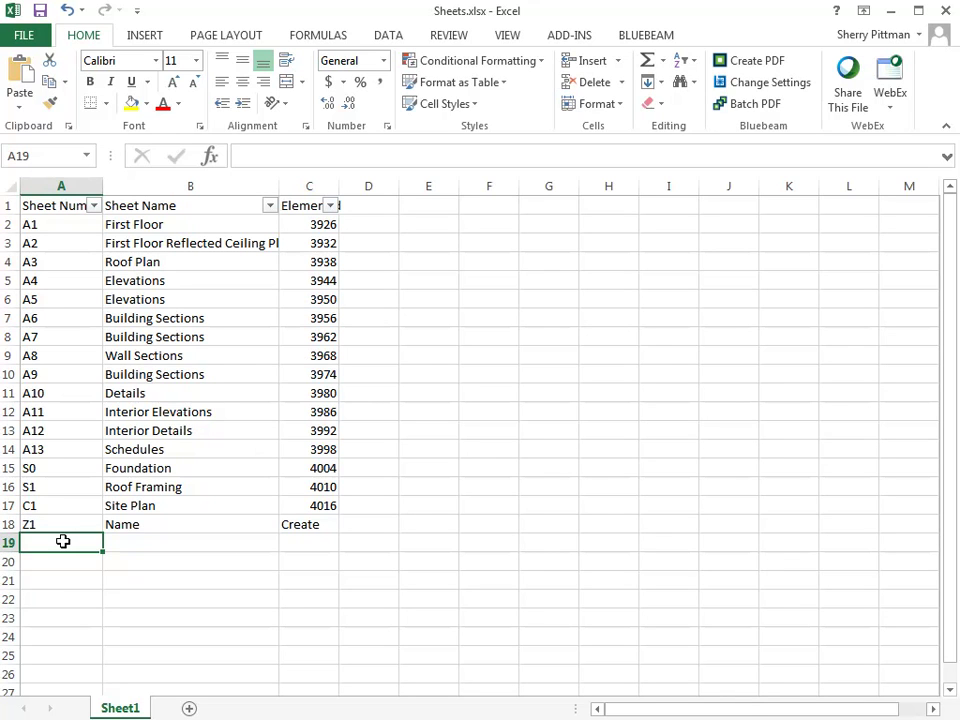
# - Fill row 19 with sheet number Z2, name 'Name' and ElementId 'Create'
pyautogui.write('Z2')
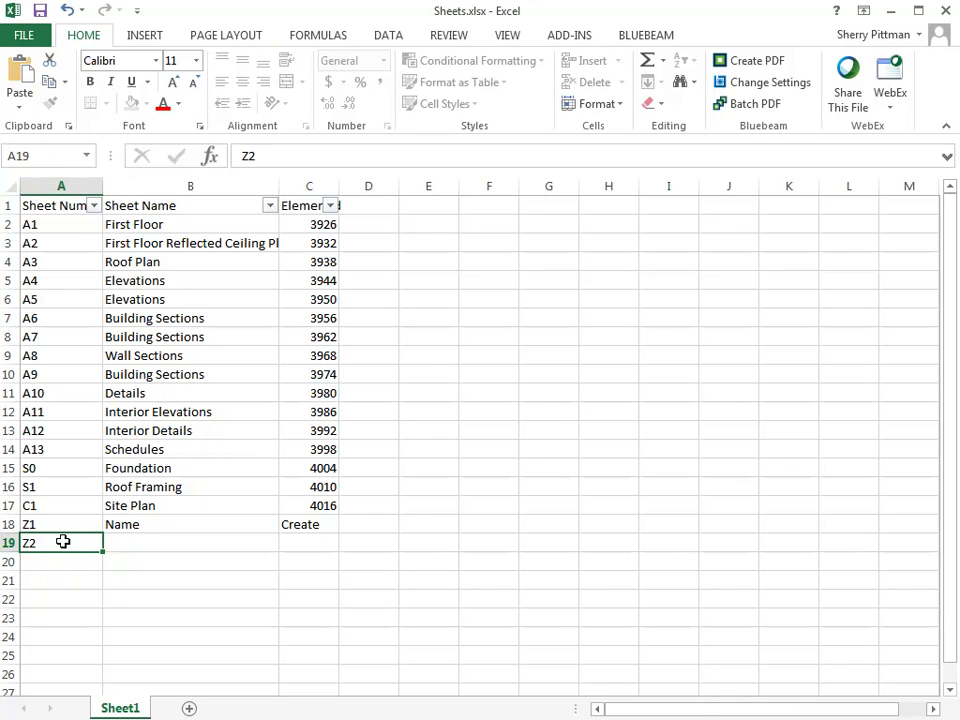
pyautogui.press('Tab')
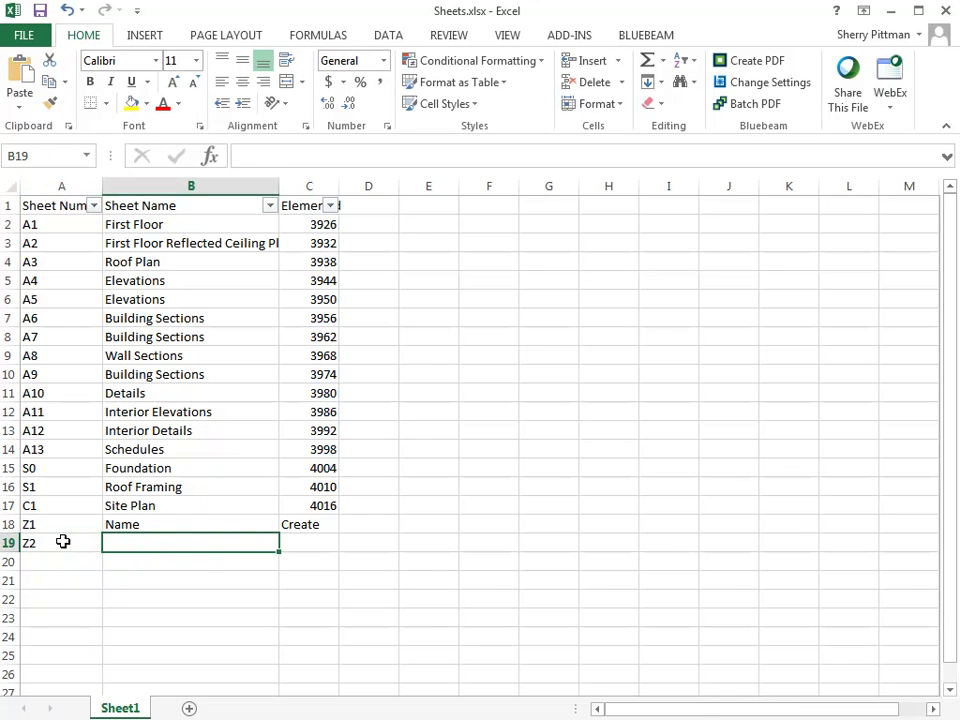
pyautogui.write('Namee')
pyautogui.press('BackSpace')
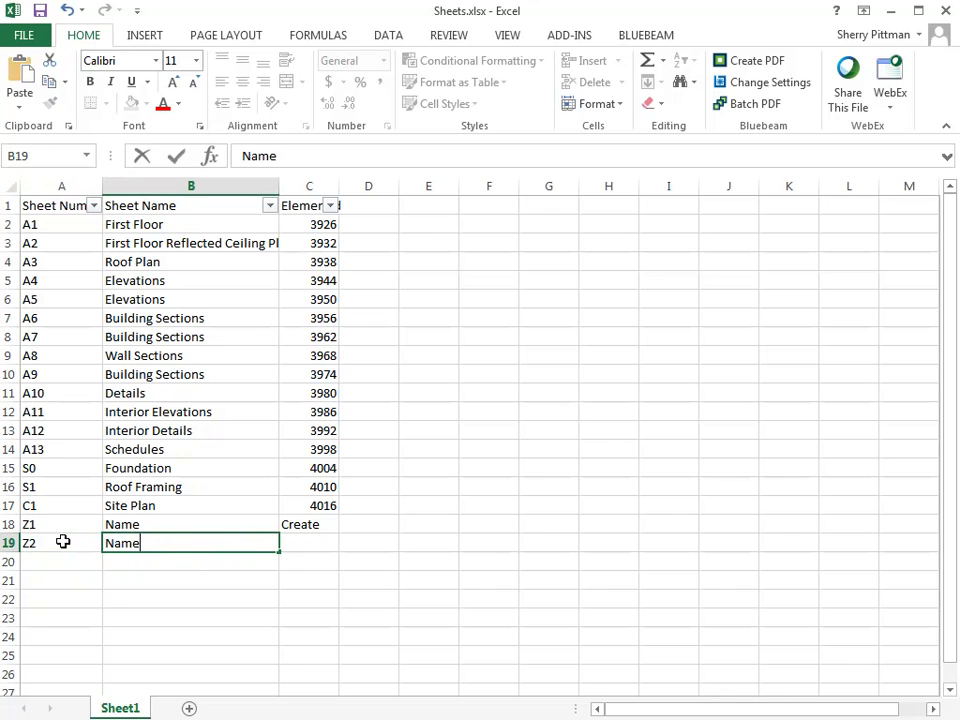
pyautogui.press('Tab')
pyautogui.write('Create')
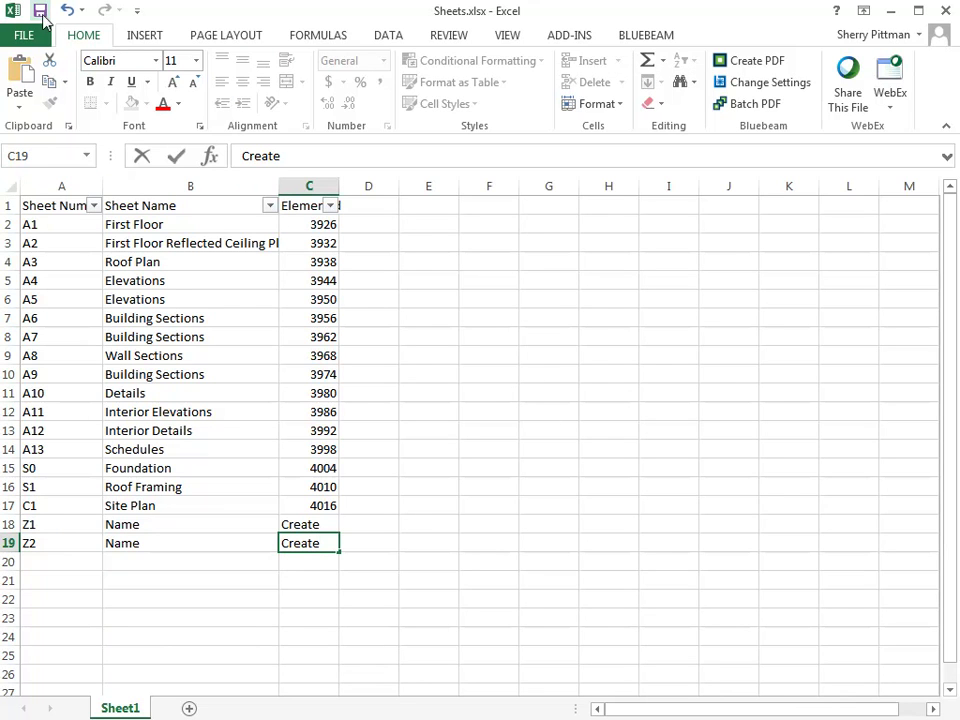
pyautogui.hotkey('ctrl', 'Return')
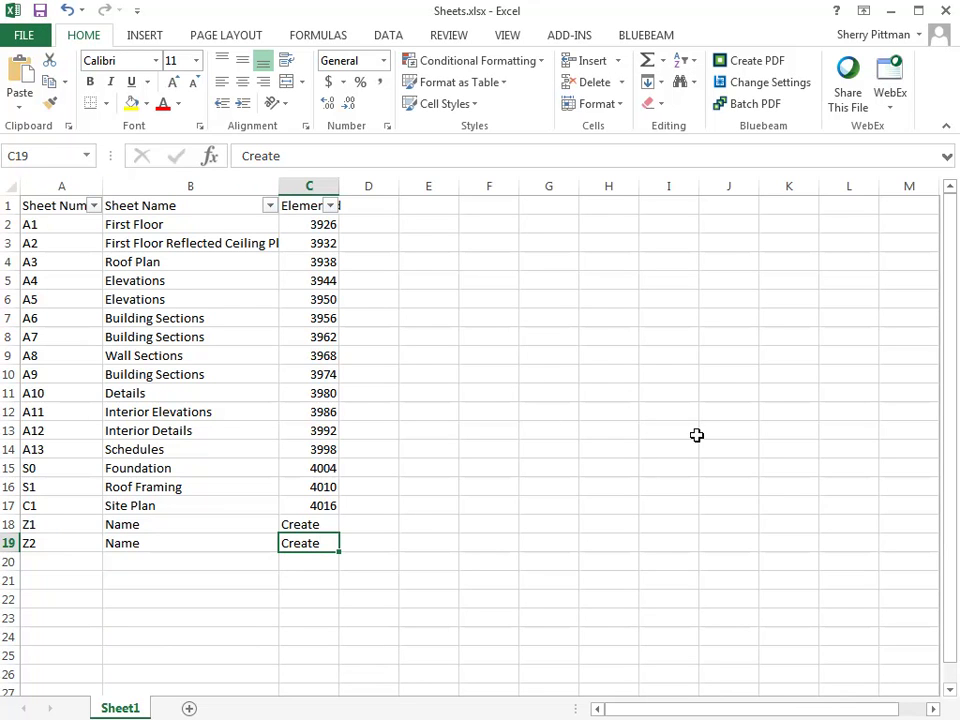
# - Close Excel, dismiss the export-completed message and close the export tool
pyautogui.click(945, 9)
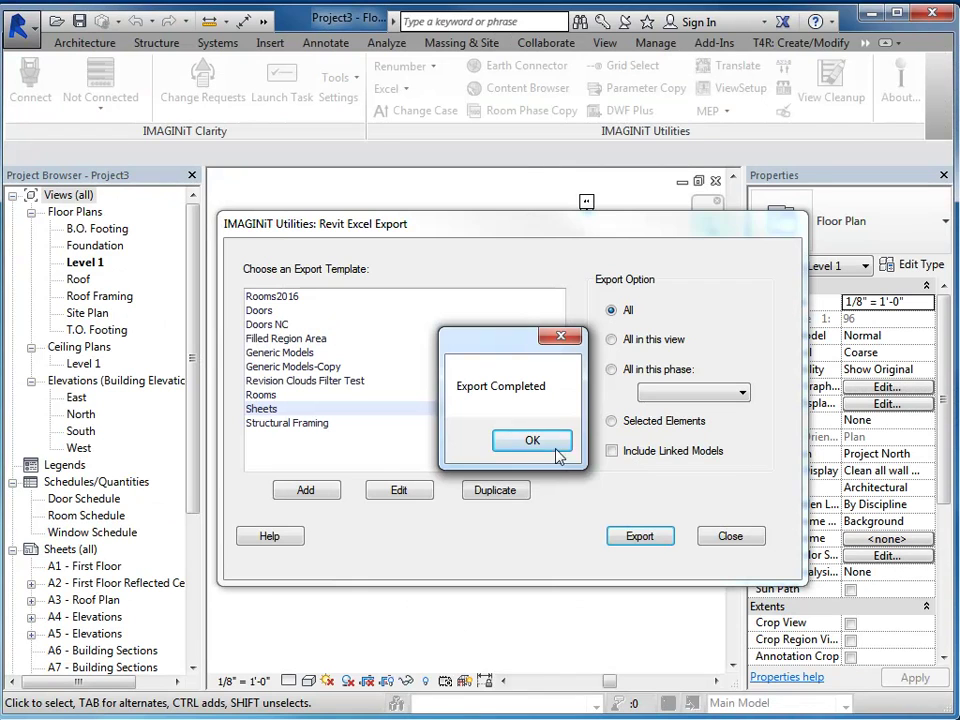
pyautogui.click(551, 446)
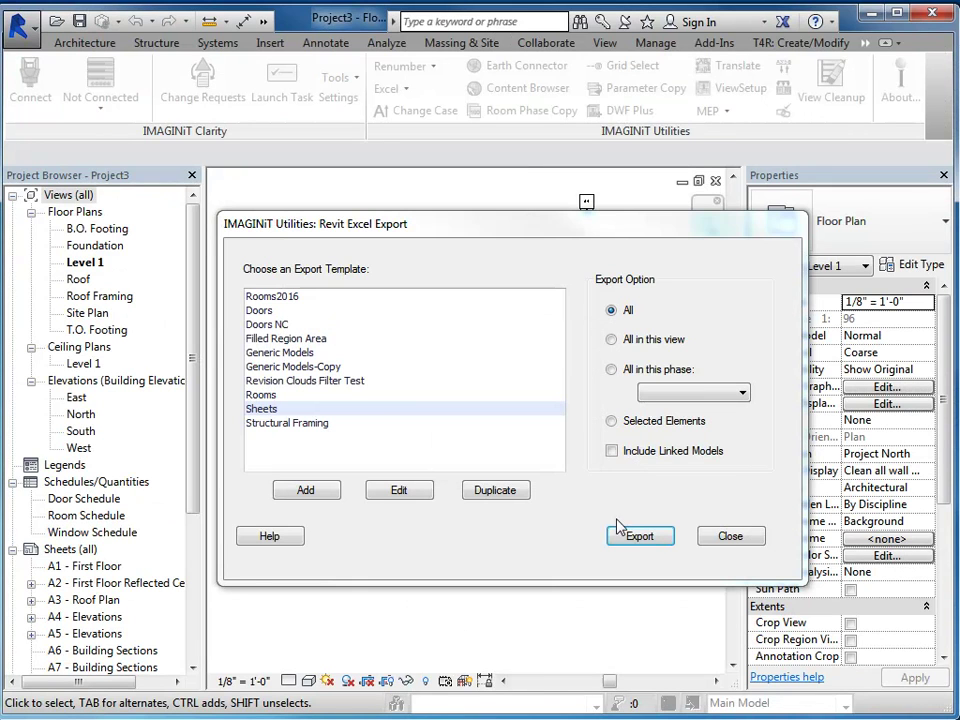
pyautogui.click(729, 540)
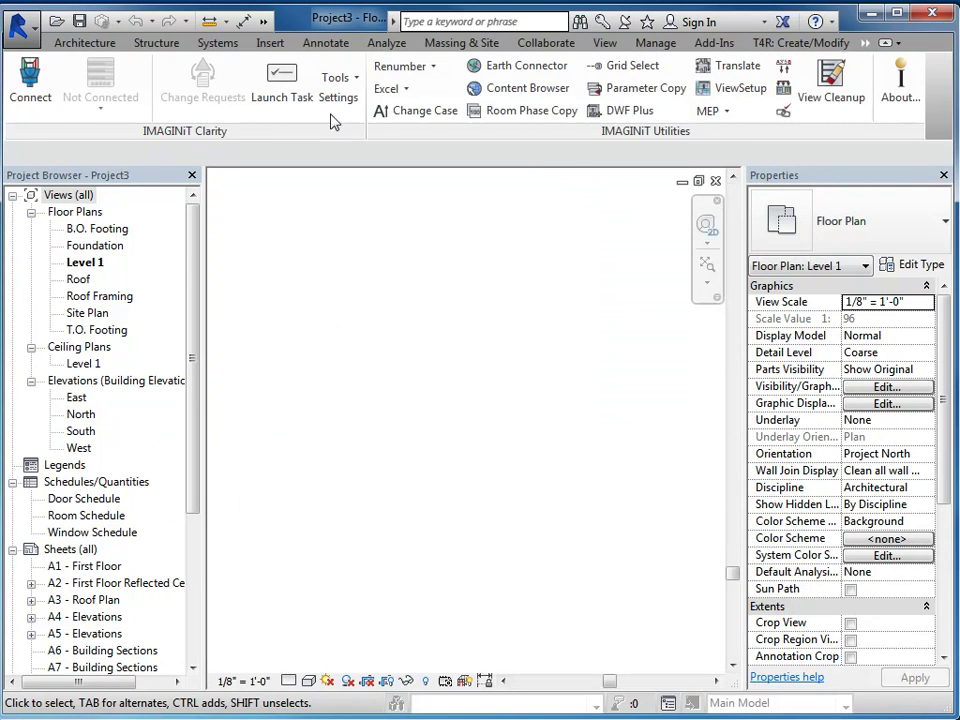
# - Start a Project Data Import with the Sheets template and Sheets.xlsx as the file
pyautogui.click(409, 90)
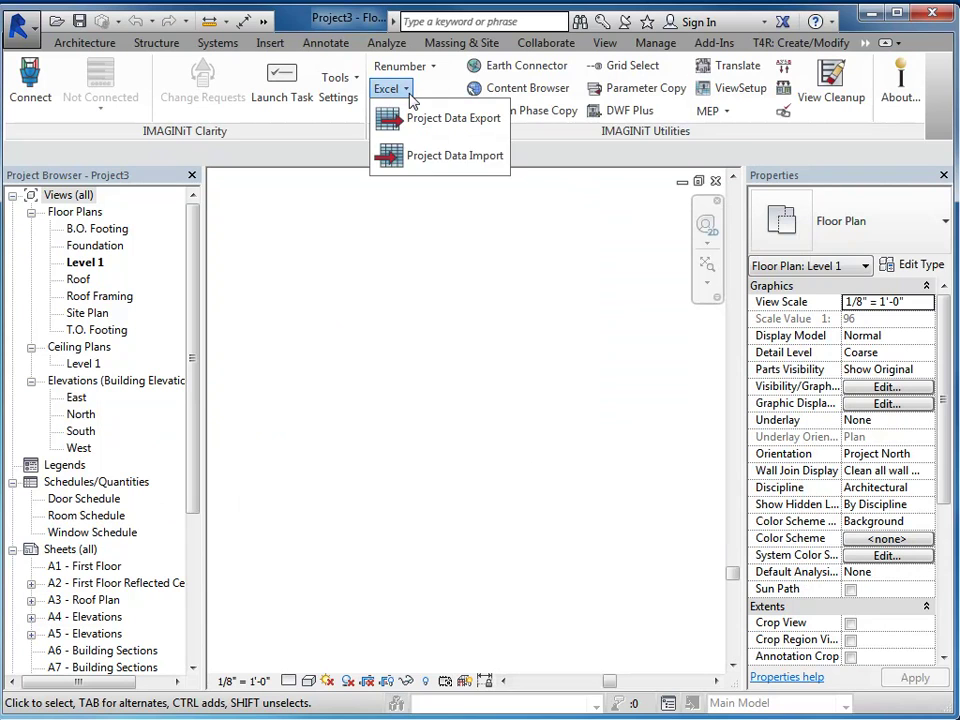
pyautogui.click(437, 157)
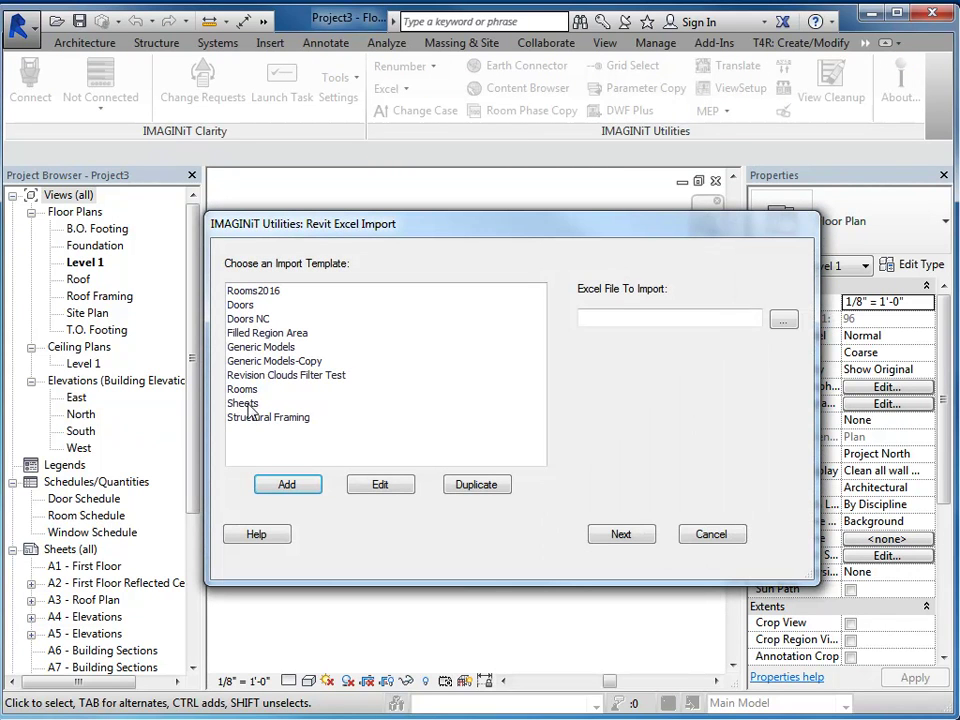
pyautogui.click(248, 406)
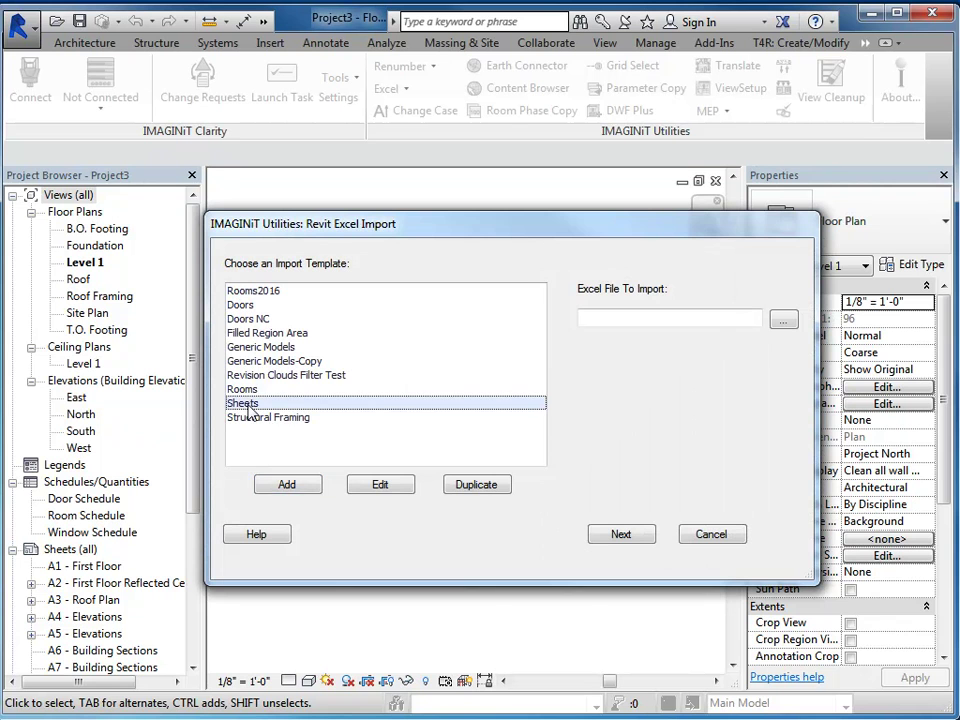
pyautogui.click(783, 319)
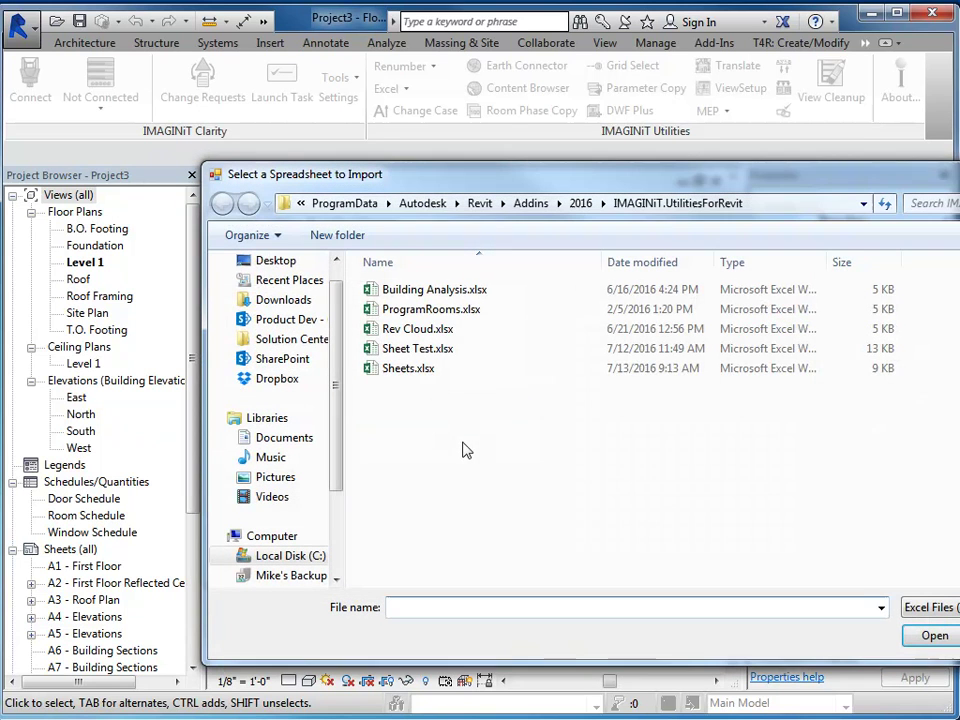
pyautogui.click(407, 370)
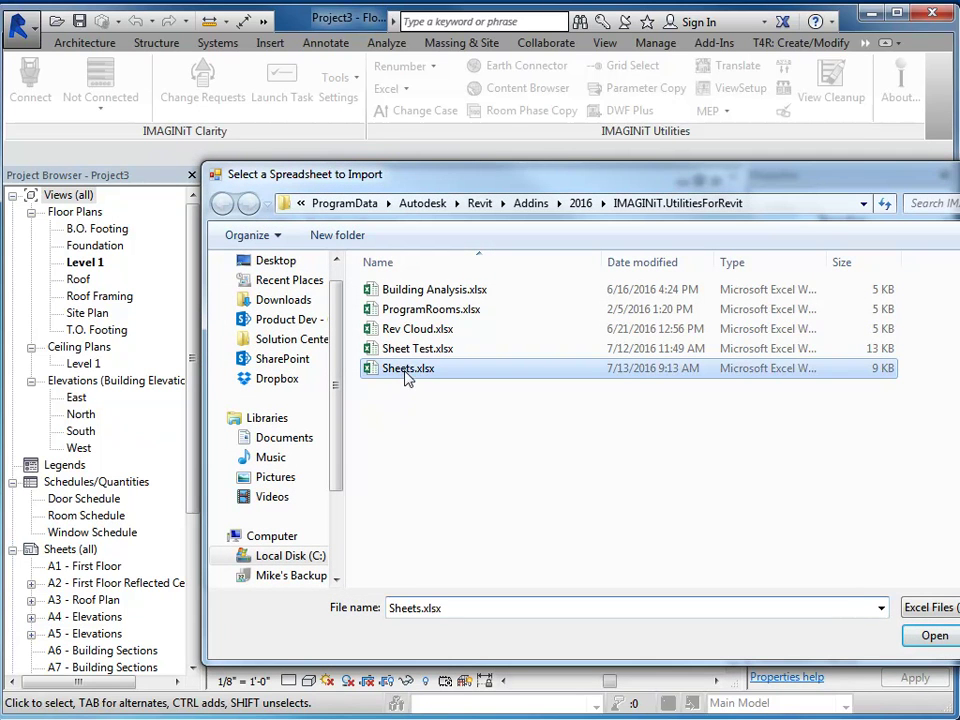
pyautogui.click(930, 636)
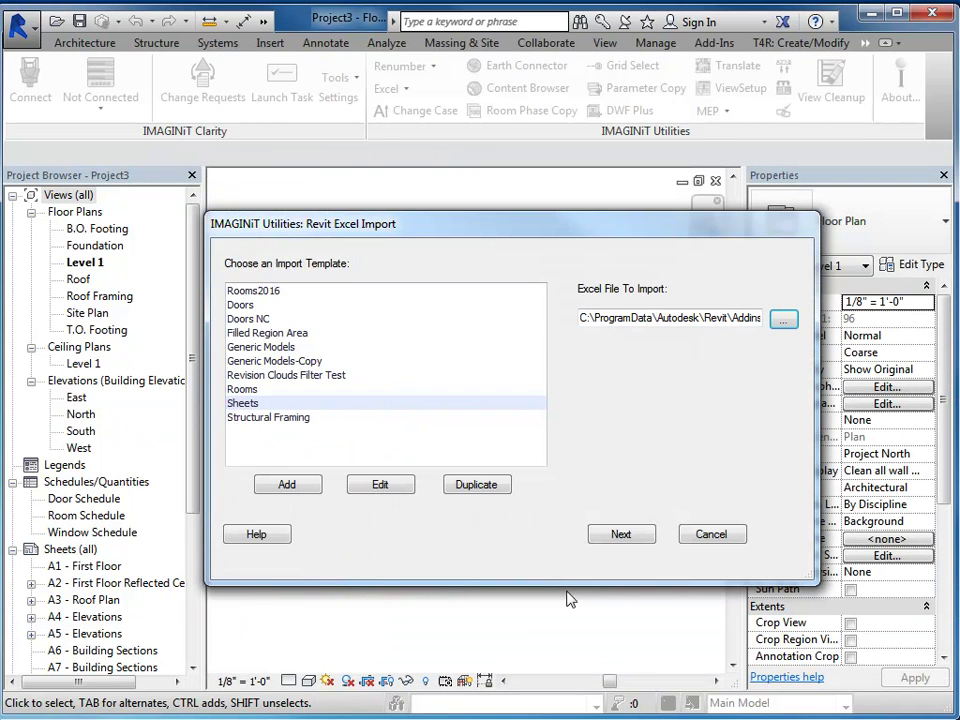
# - Step through preview and validation to import all 18 rows, then close the results
pyautogui.click(621, 535)
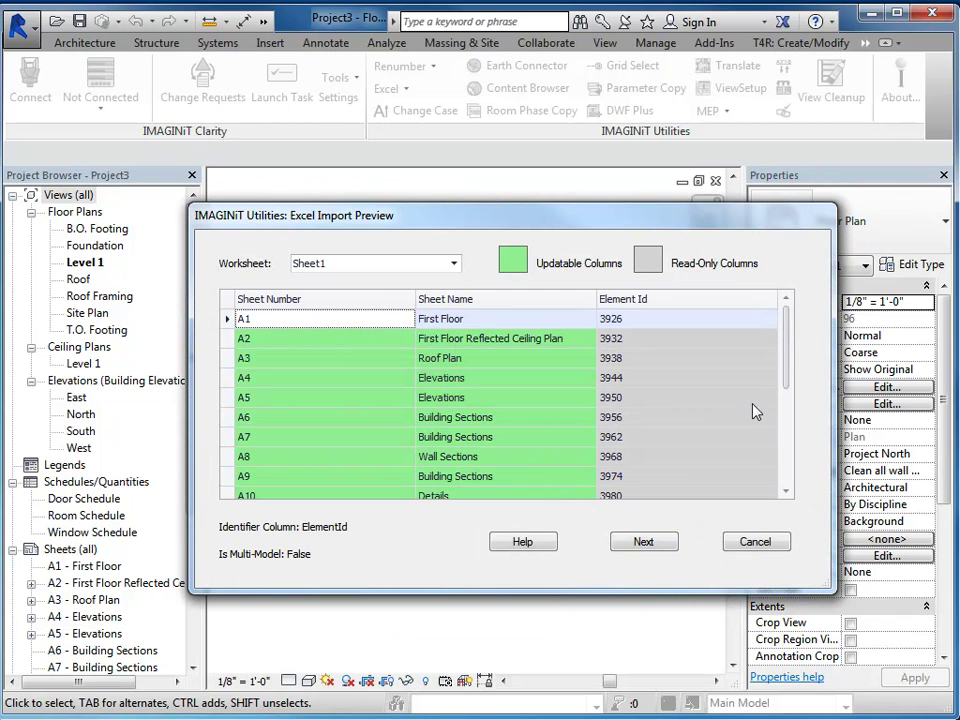
pyautogui.moveTo(787, 387); pyautogui.dragTo(784, 500)
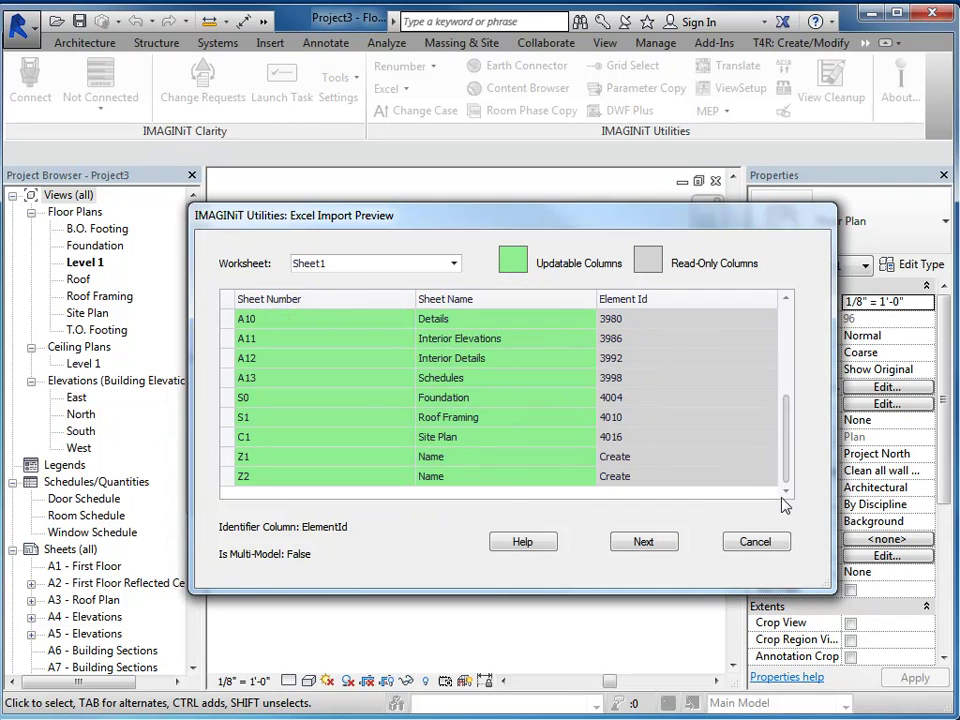
pyautogui.click(658, 548)
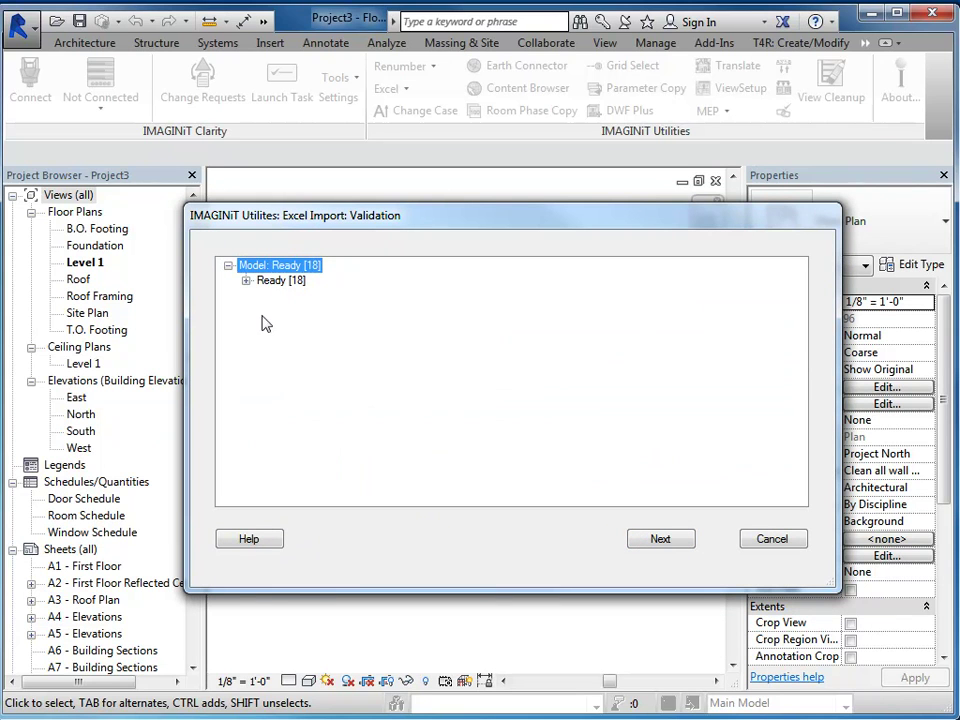
pyautogui.click(660, 540)
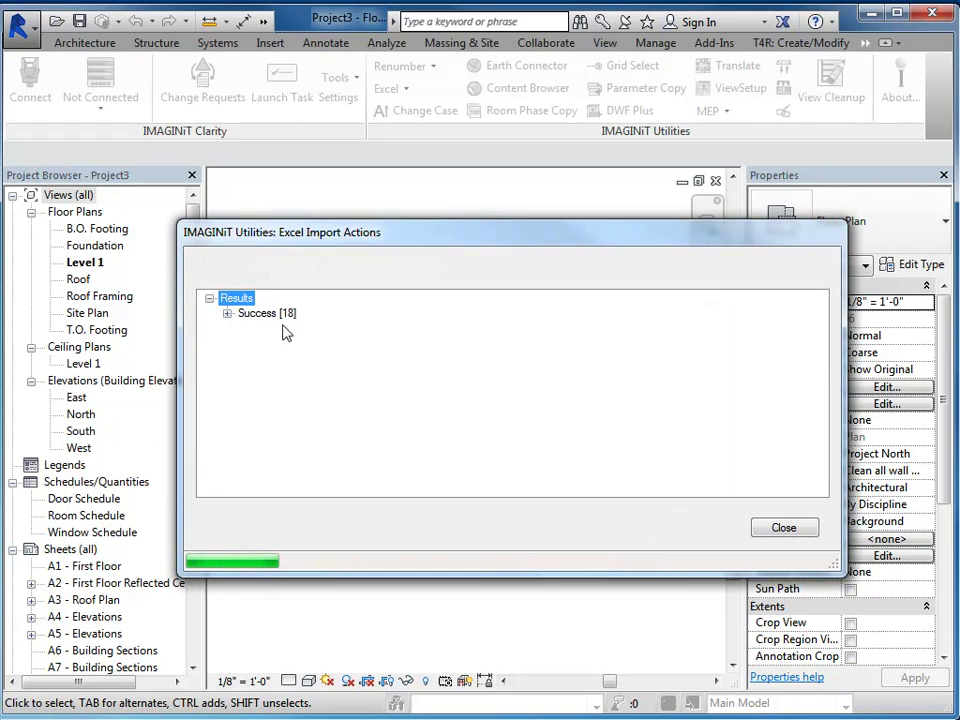
pyautogui.click(796, 537)
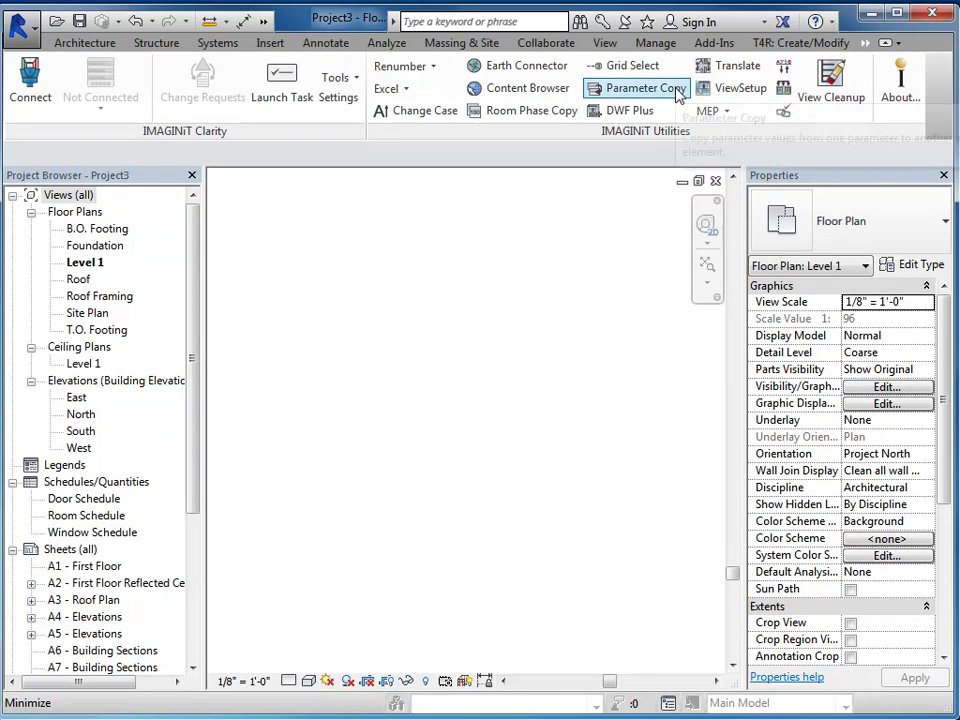
# - Create a Sheet List schedule with the Sheet Number and Sheet Name fields
pyautogui.click(607, 45)
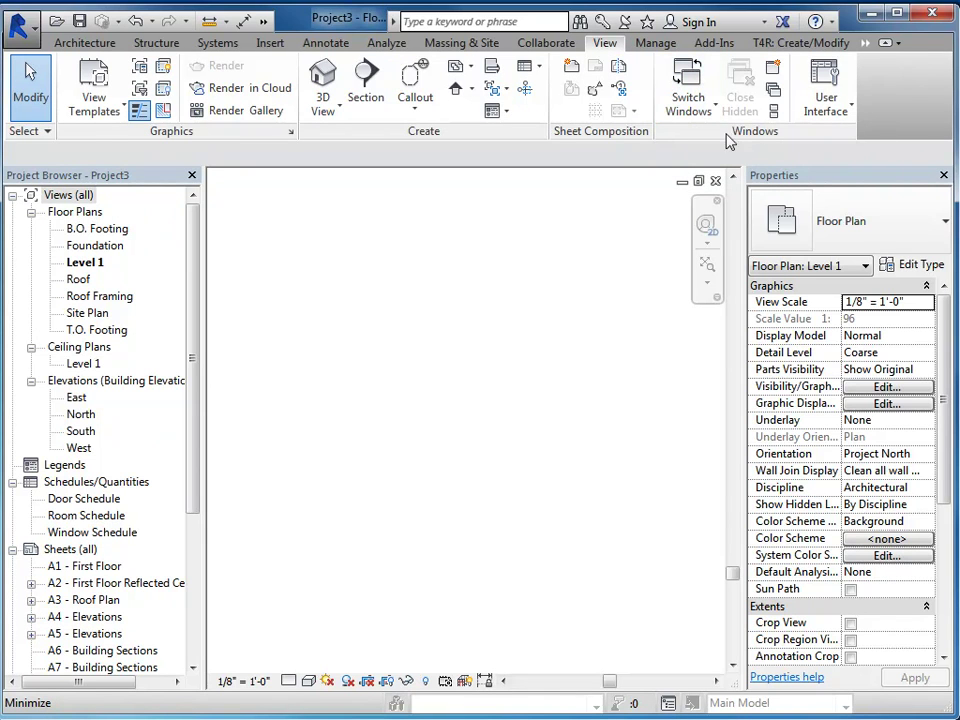
pyautogui.click(527, 66)
pyautogui.click(548, 208)
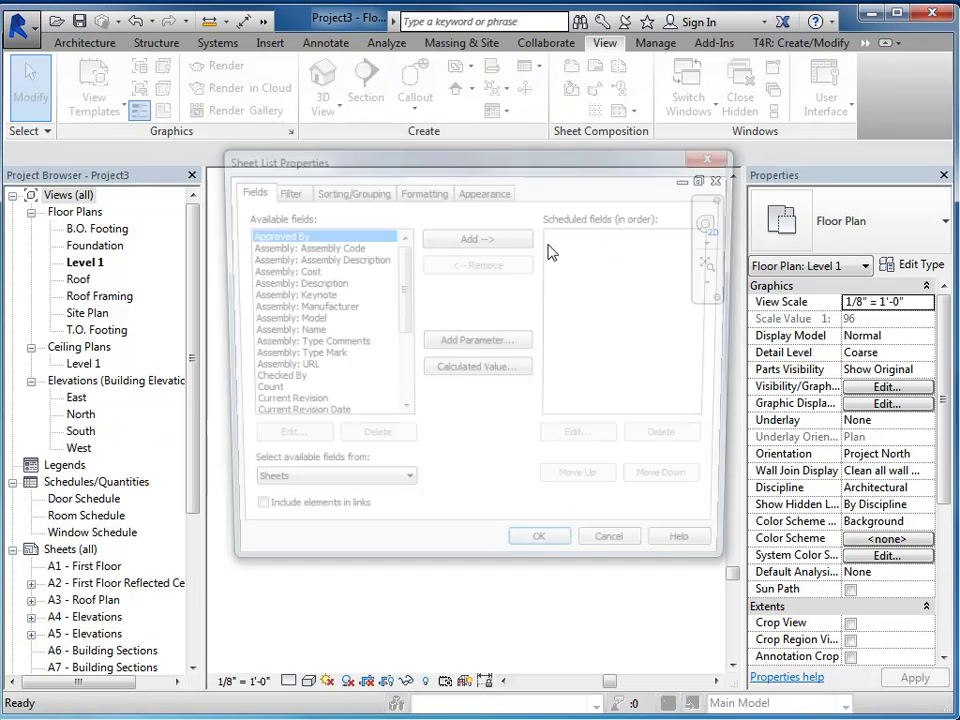
pyautogui.scroll(-5, 400, 370)
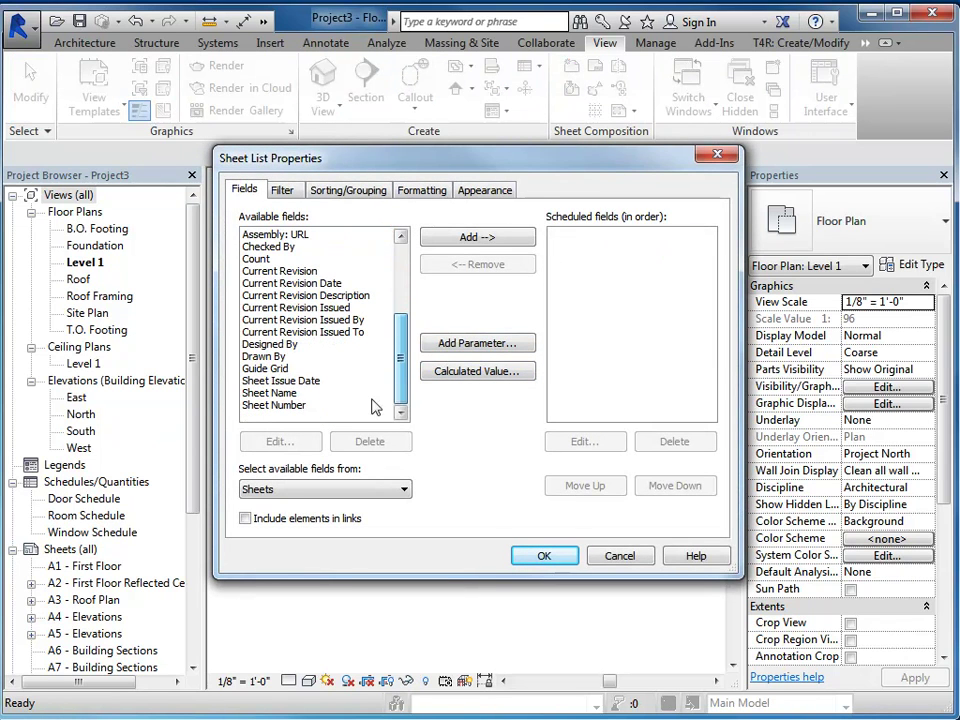
pyautogui.doubleClick(300, 406)
pyautogui.doubleClick(300, 406)
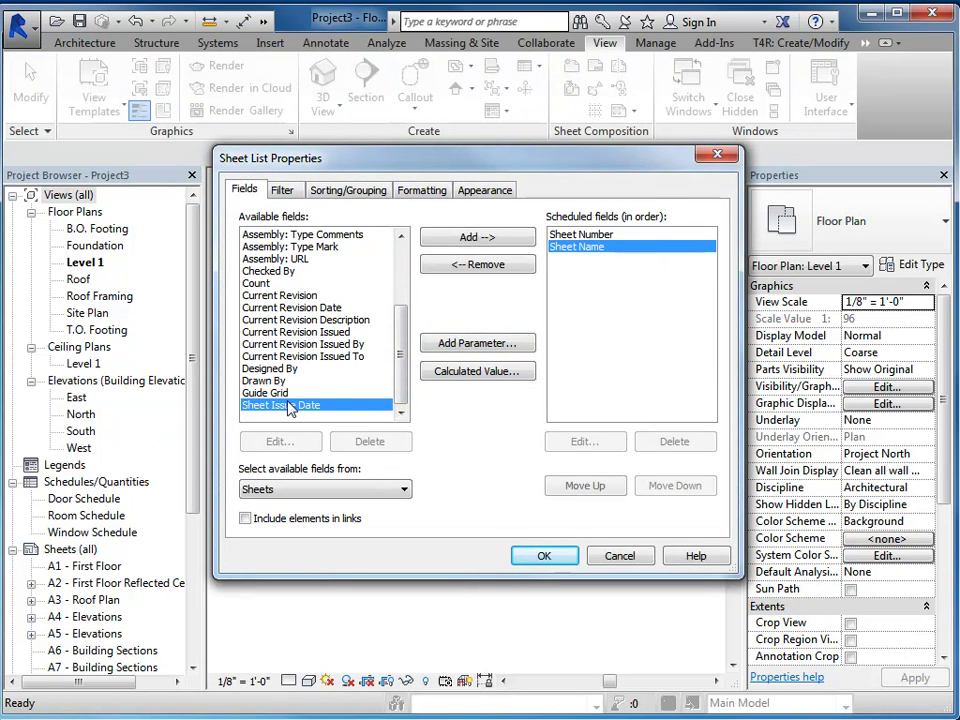
pyautogui.click(535, 553)
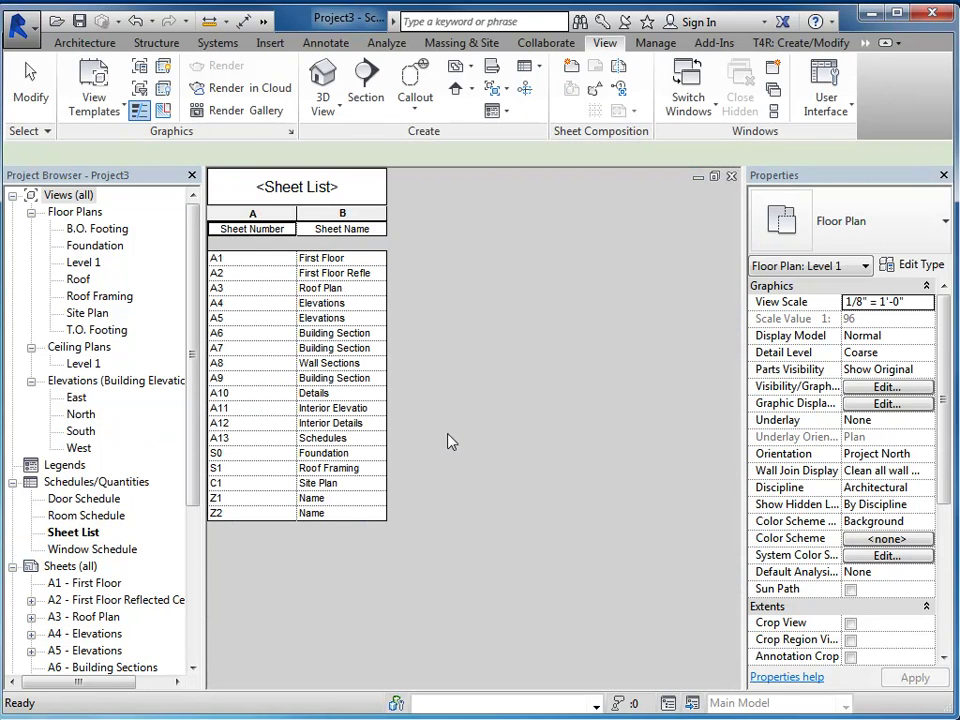